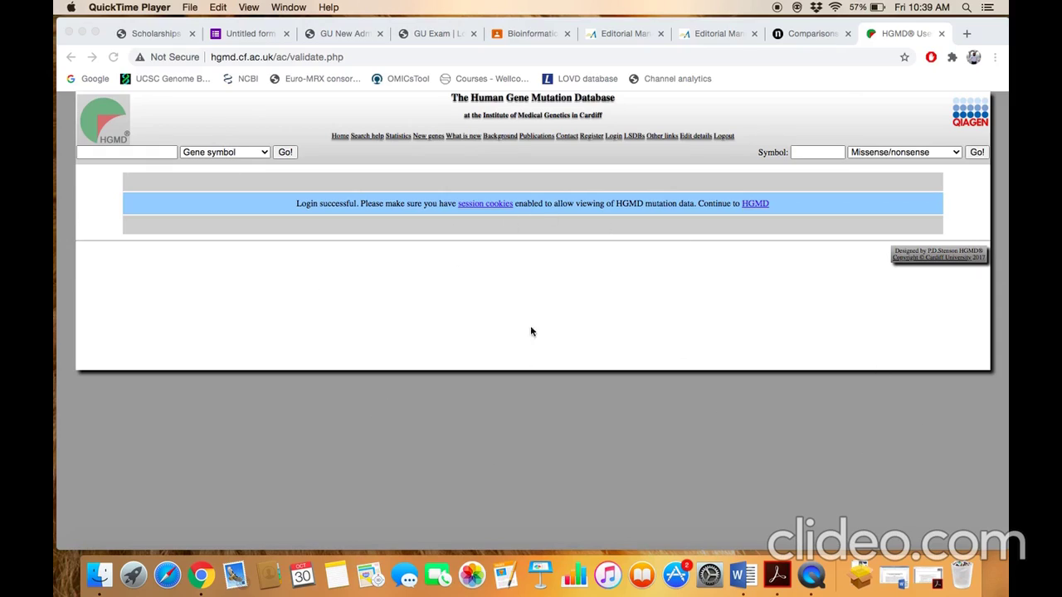
Step: Run a Gene symbol search for ALDH3A2, picked from the suggestions
{"action": "left_click", "coordinate": [149, 153]}
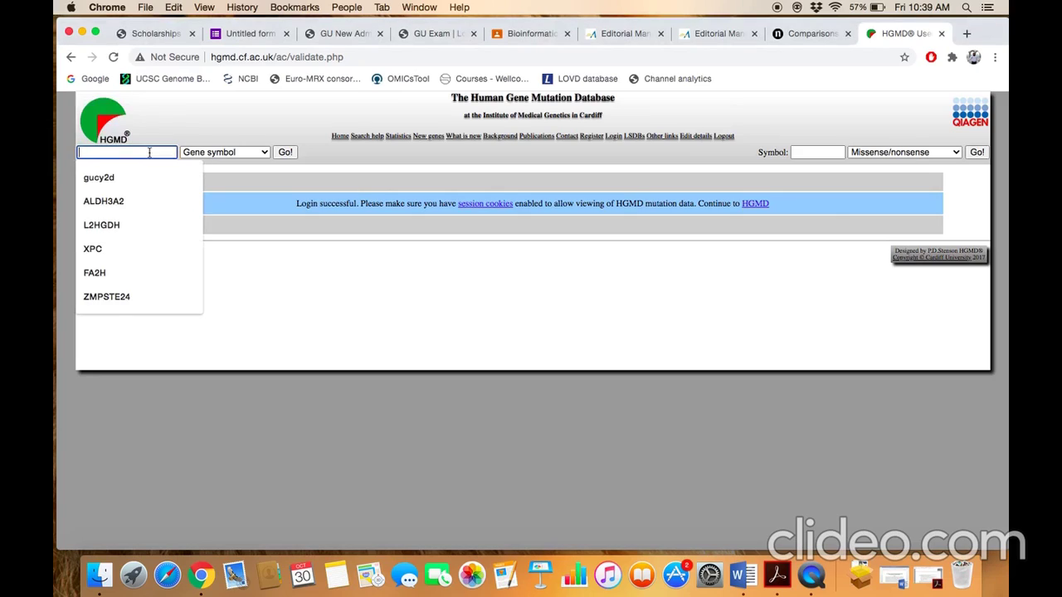
{"action": "left_click", "coordinate": [119, 204]}
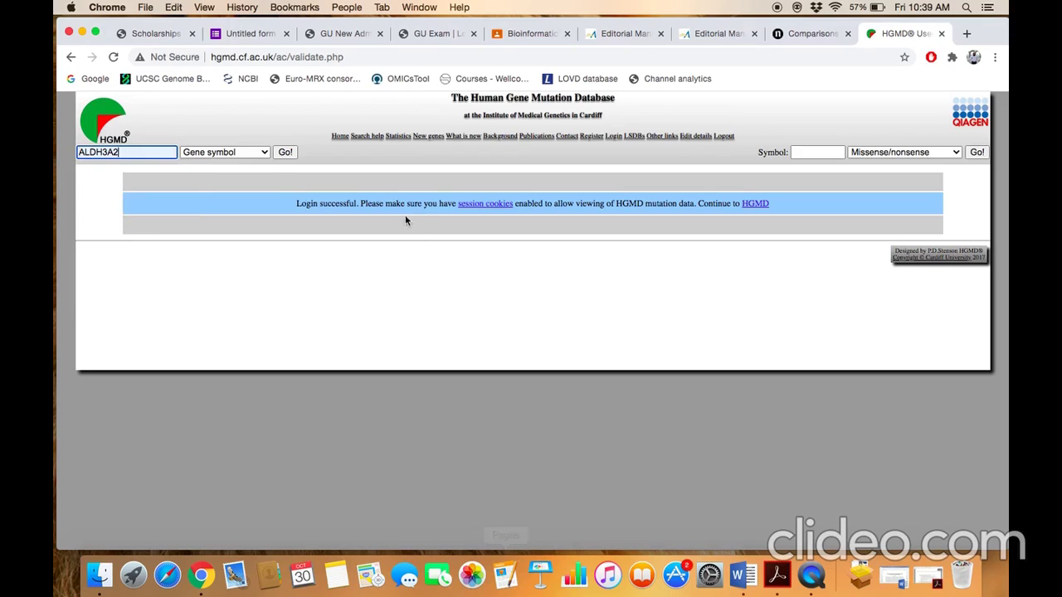
{"action": "left_click", "coordinate": [245, 152]}
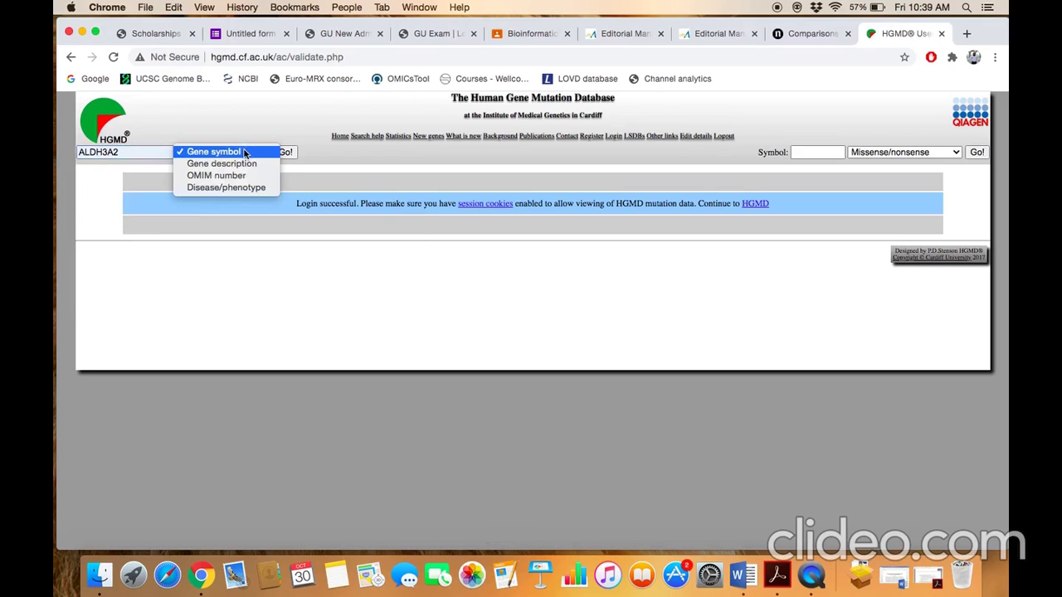
{"action": "left_click", "coordinate": [245, 153]}
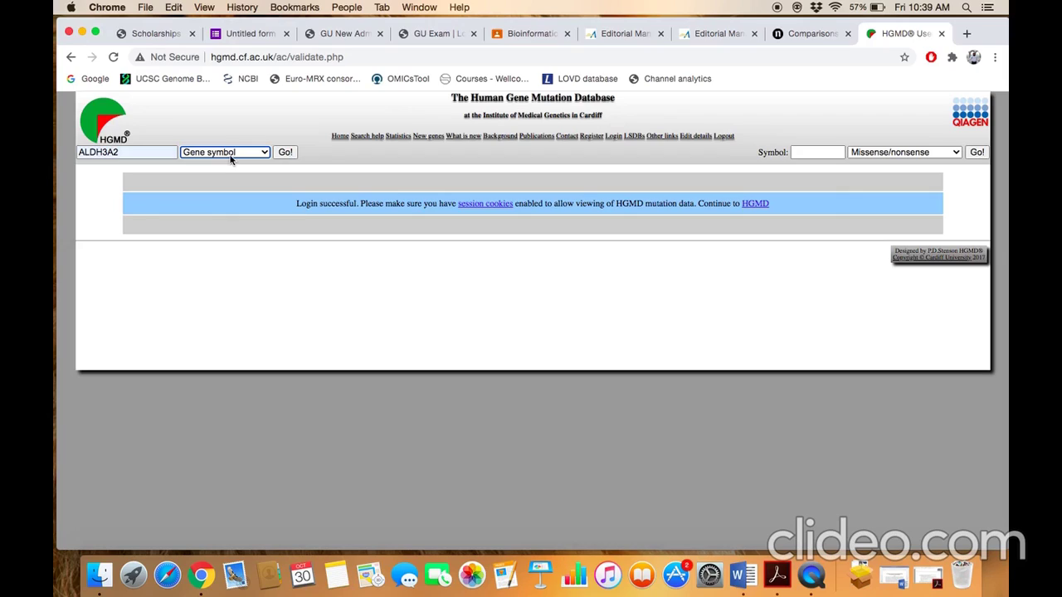
{"action": "left_click", "coordinate": [285, 154]}
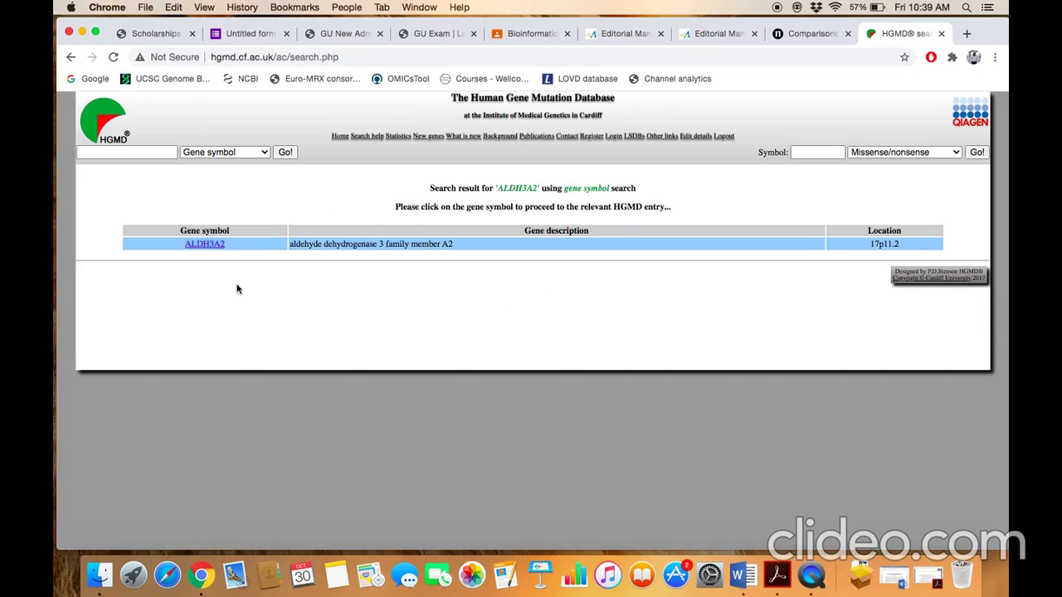
{"action": "left_click", "coordinate": [162, 153]}
Step: Open the ALDH3A2 gene entry and highlight the HGMD Professional 2019.4 label
{"action": "left_click", "coordinate": [211, 246]}
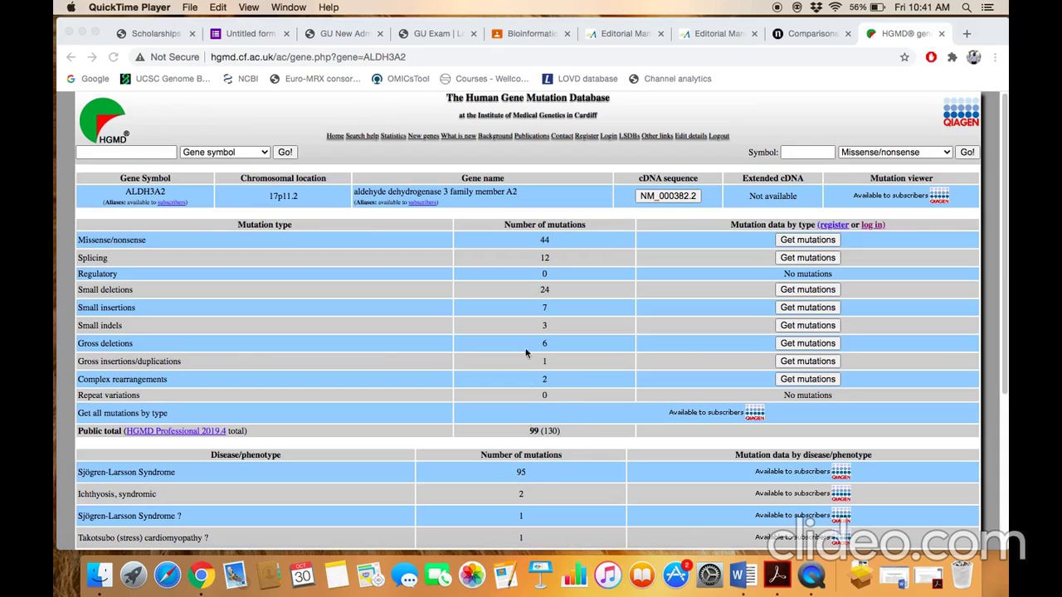
{"action": "left_click", "coordinate": [90, 435]}
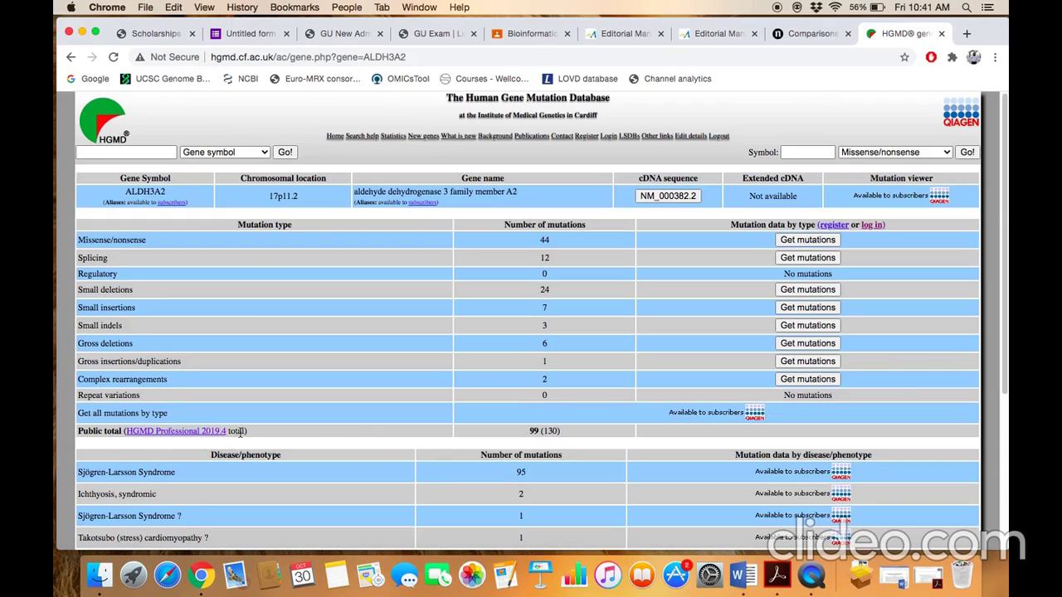
{"action": "left_click_drag", "start_coordinate": [239, 433], "coordinate": [131, 430]}
{"action": "left_click", "coordinate": [195, 448]}
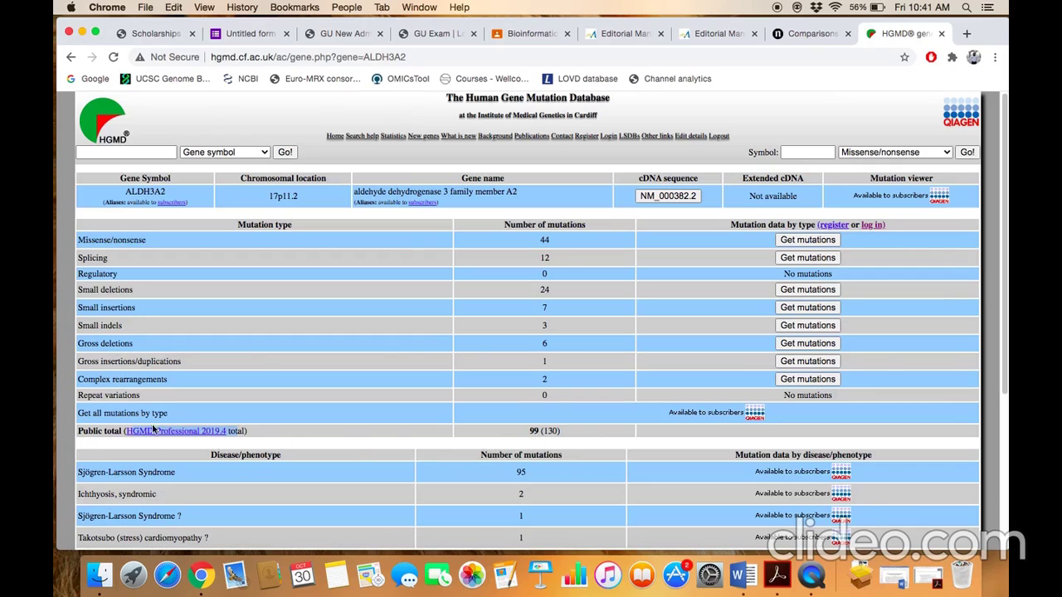
Step: Highlight the Splicing mutation count of 12 in the mutation-type table
{"action": "left_click", "coordinate": [551, 432]}
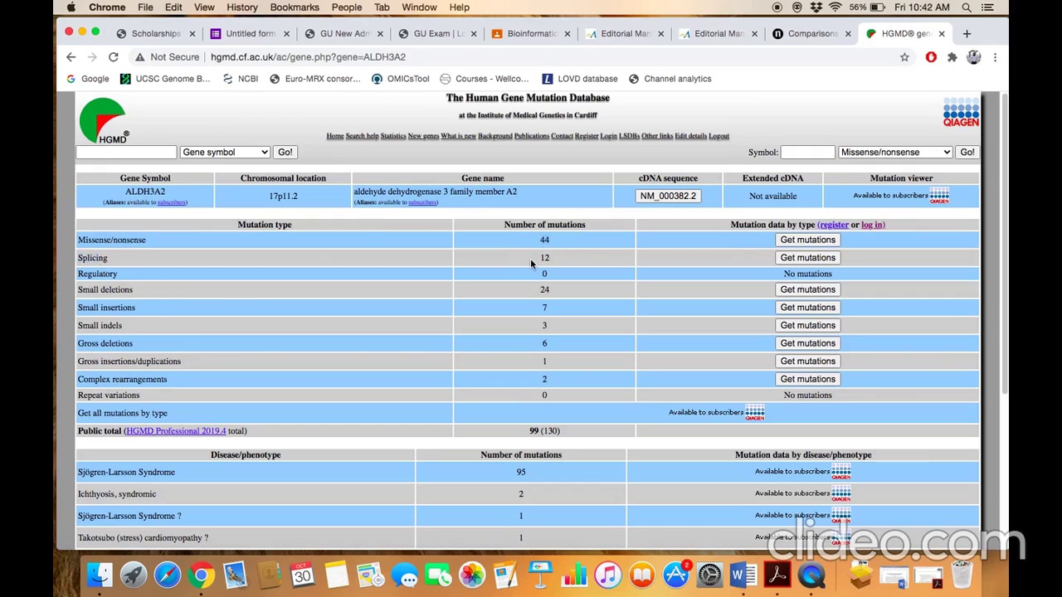
{"action": "left_click_drag", "start_coordinate": [530, 258], "coordinate": [562, 263]}
{"action": "left_click", "coordinate": [551, 276]}
Step: Fetch the ALDH3A2 missense/nonsense mutations and scroll down through their table
{"action": "left_click", "coordinate": [804, 242]}
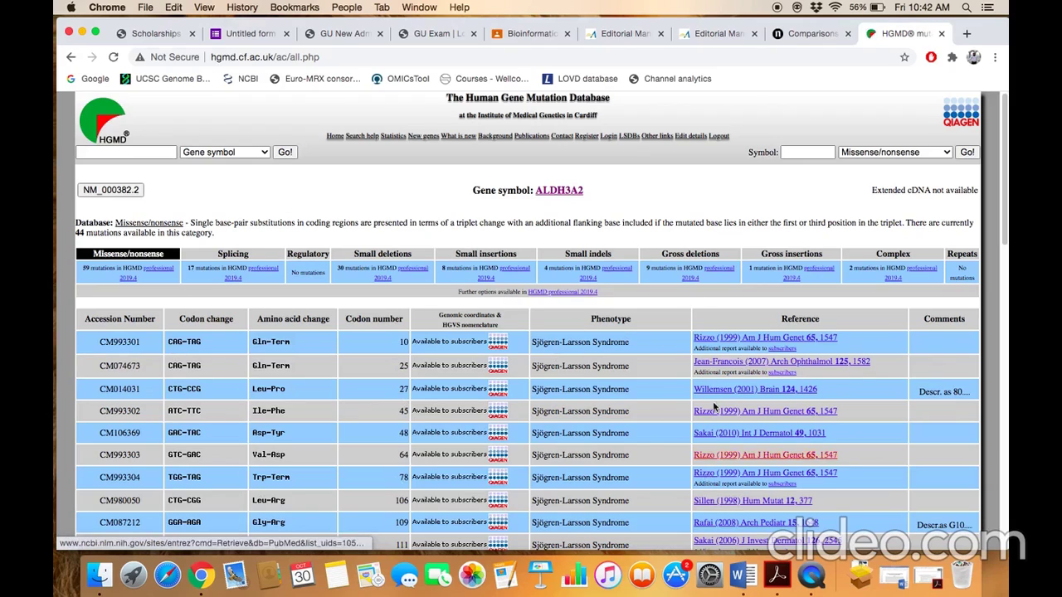
{"action": "scroll", "coordinate": [600, 427], "scroll_direction": "down", "scroll_amount": 2}
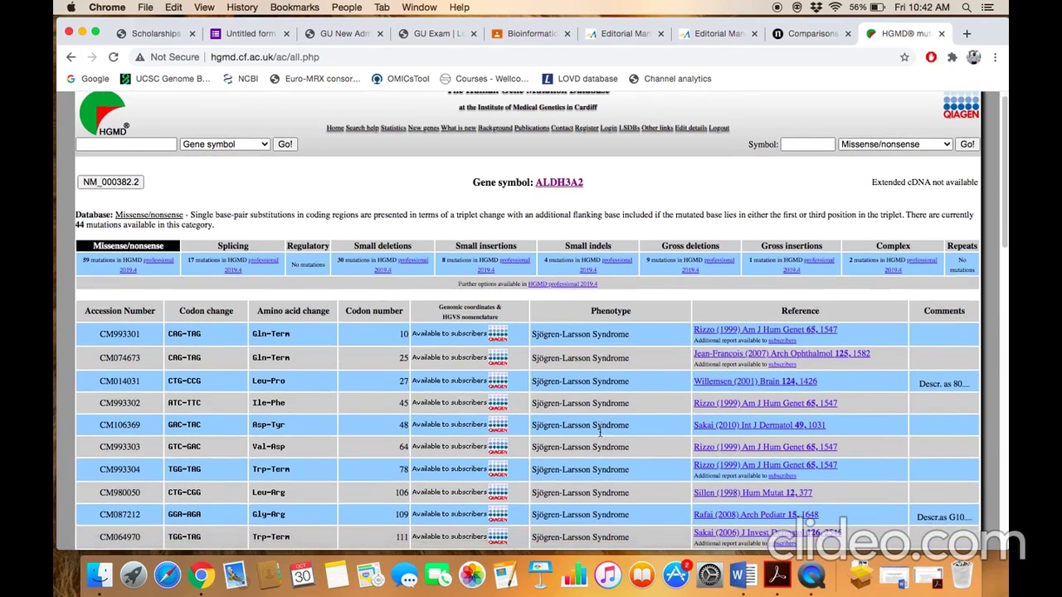
{"action": "scroll", "coordinate": [606, 415], "scroll_direction": "down", "scroll_amount": 3}
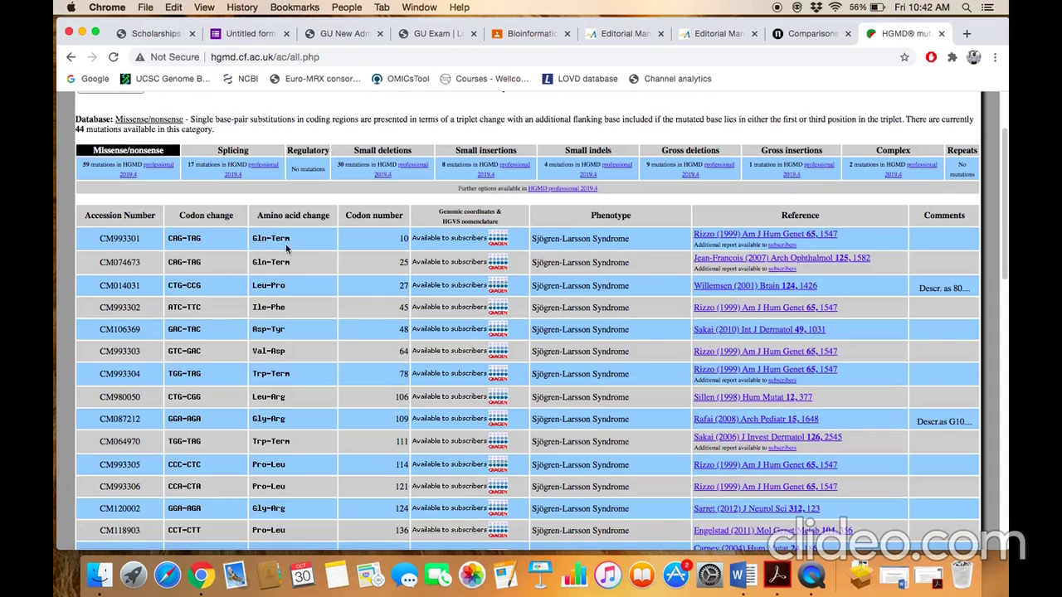
{"action": "scroll", "coordinate": [308, 250], "scroll_direction": "down", "scroll_amount": 1}
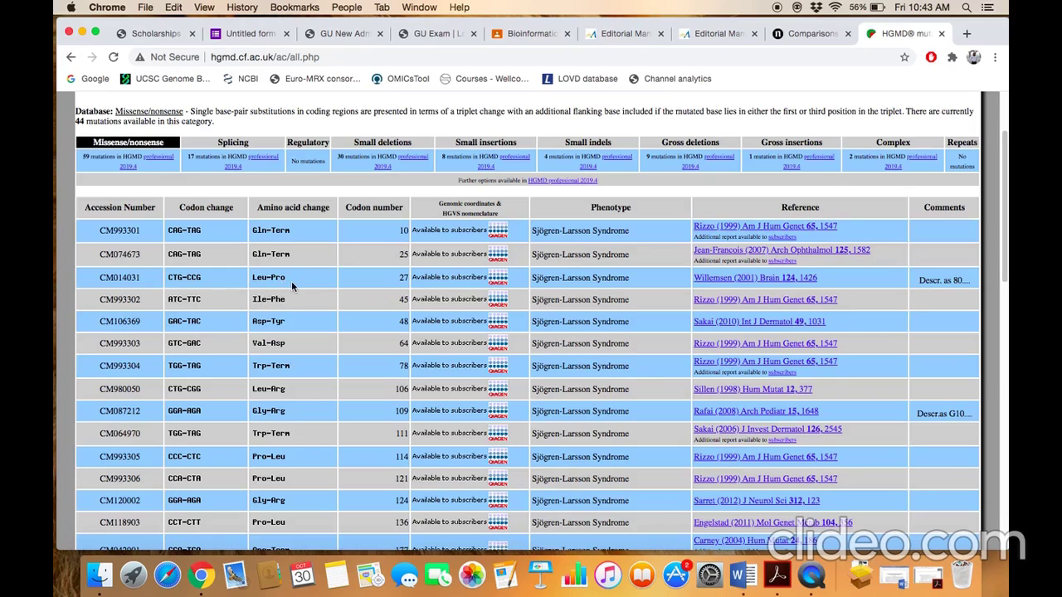
{"action": "scroll", "coordinate": [302, 360], "scroll_direction": "down", "scroll_amount": 1}
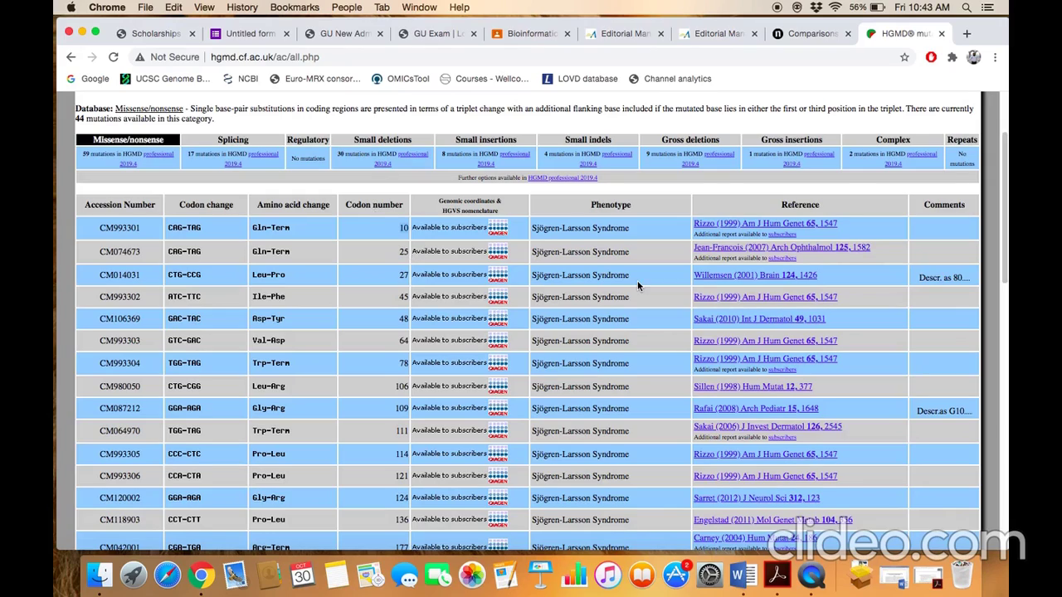
{"action": "double_click", "coordinate": [597, 217]}
{"action": "left_click_drag", "start_coordinate": [597, 217], "coordinate": [608, 251]}
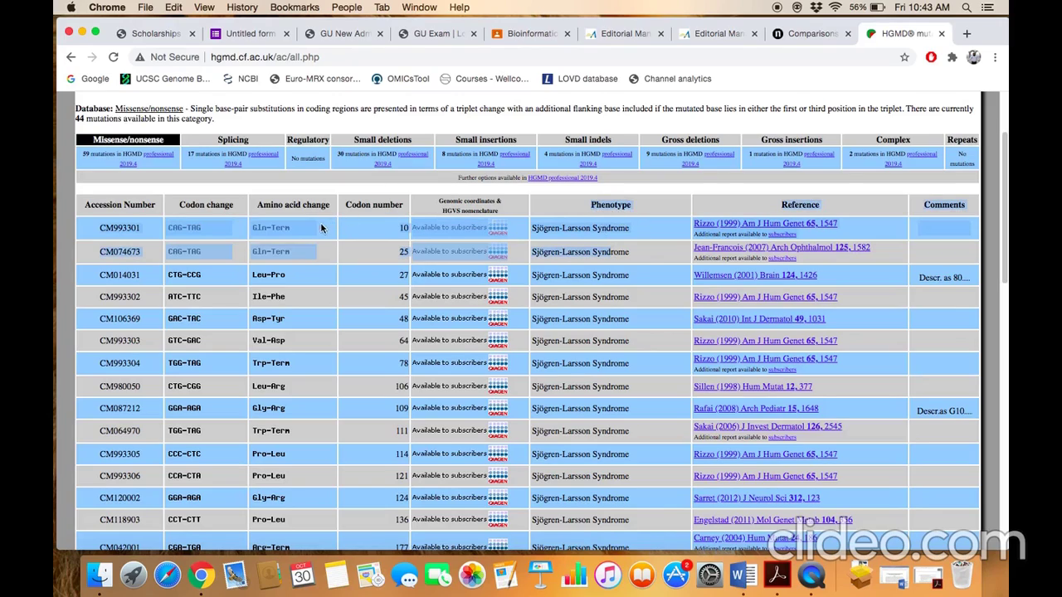
{"action": "left_click", "coordinate": [578, 232]}
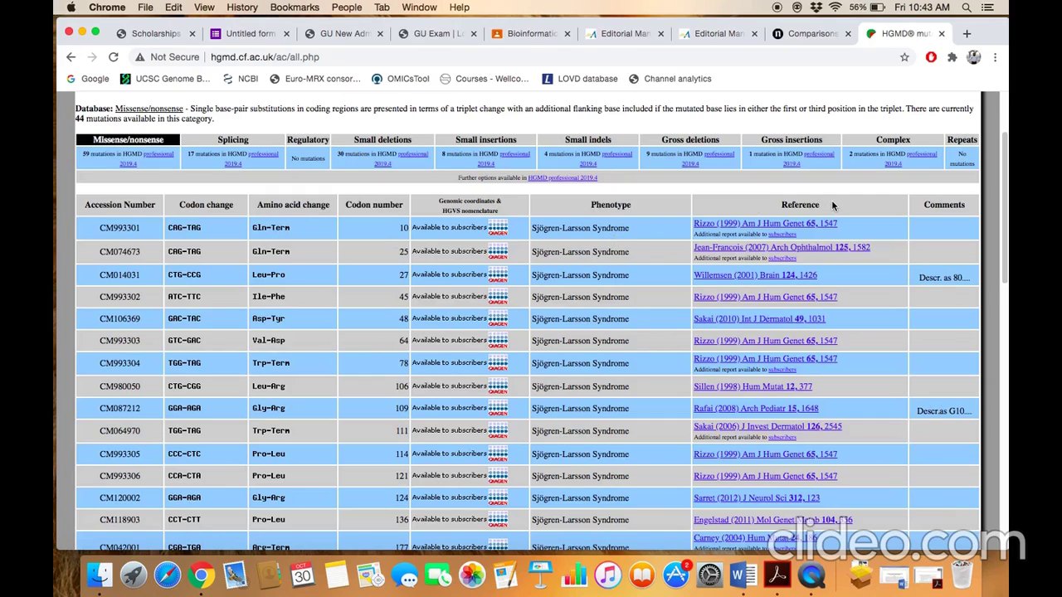
{"action": "left_click_drag", "start_coordinate": [784, 205], "coordinate": [836, 207]}
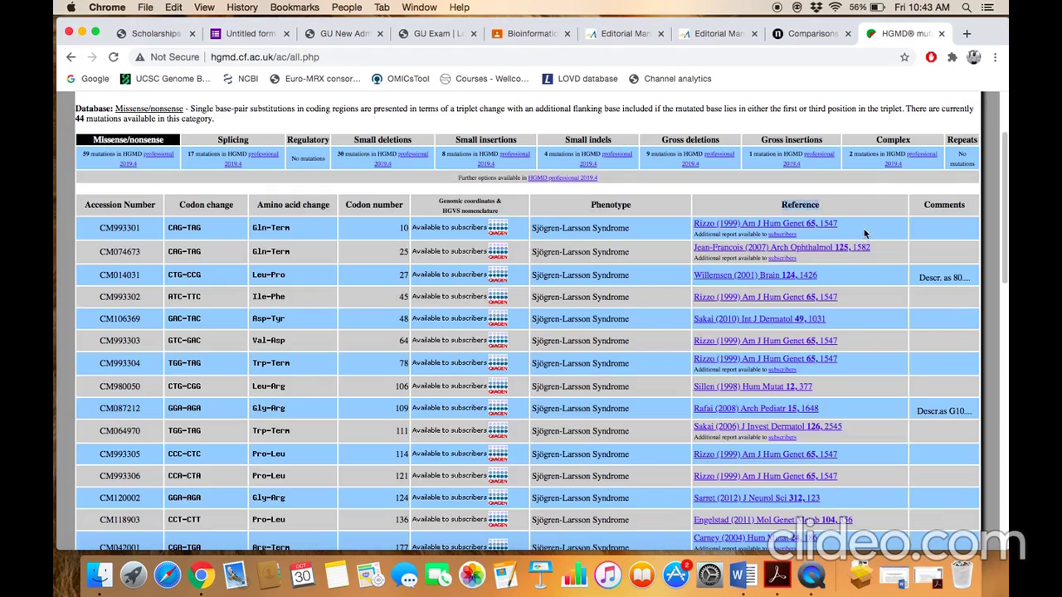